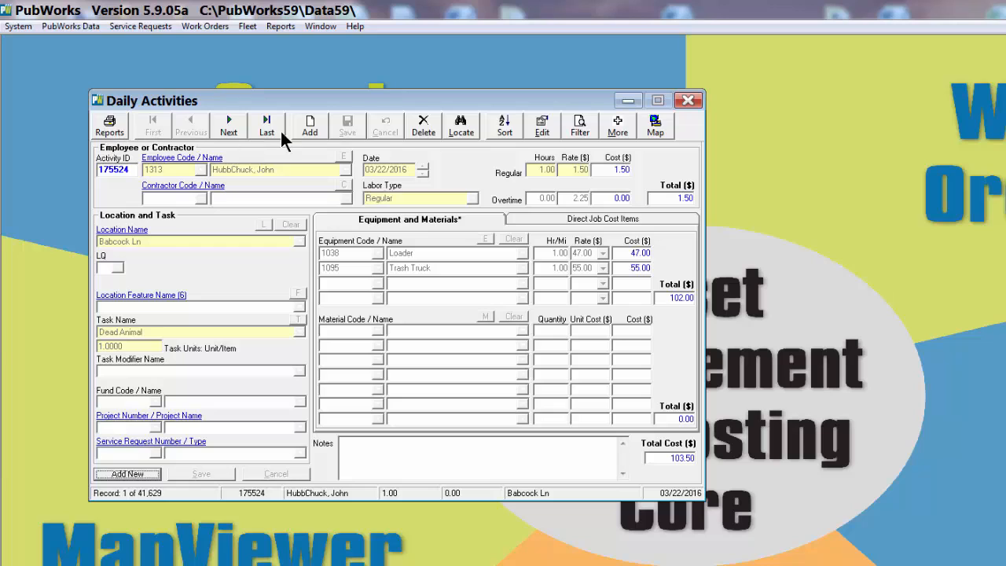
Peek at the Reports list, then step forward and back one activity record.
left_click(110, 131)
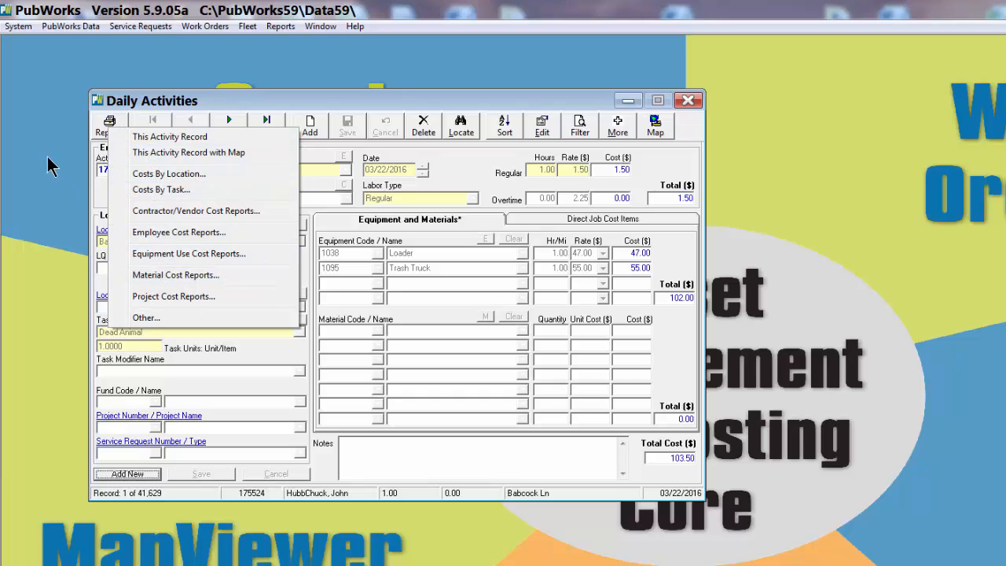
left_click(48, 157)
left_click(228, 134)
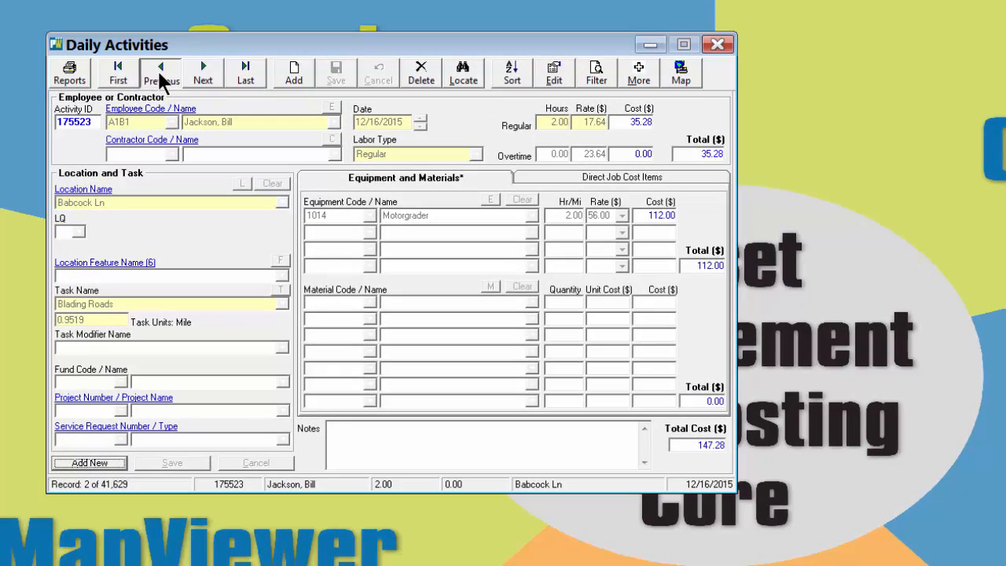
left_click(187, 121)
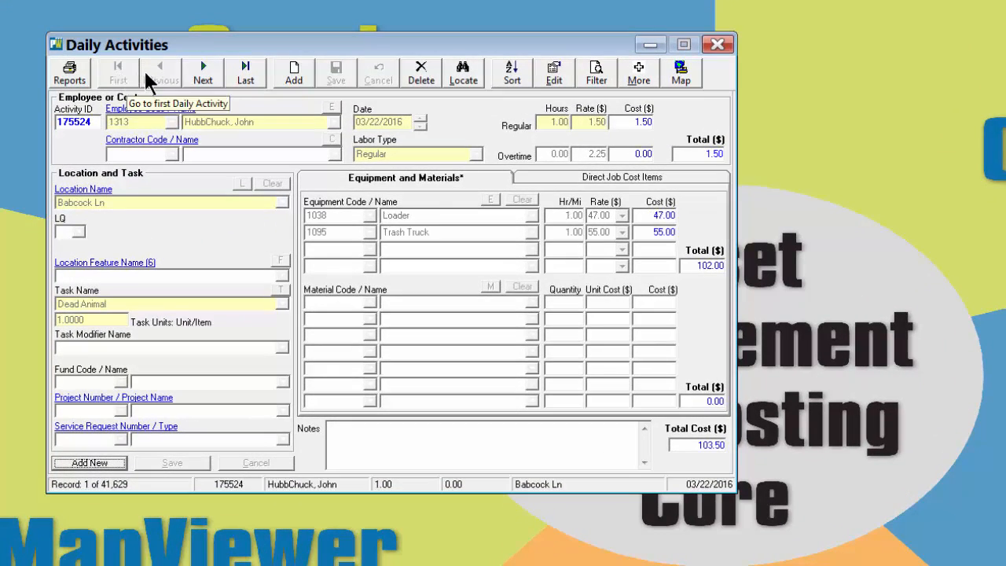
Advance to activity 175520, record 4, and start a blank new record dated 07/28/2016.
left_click(204, 77)
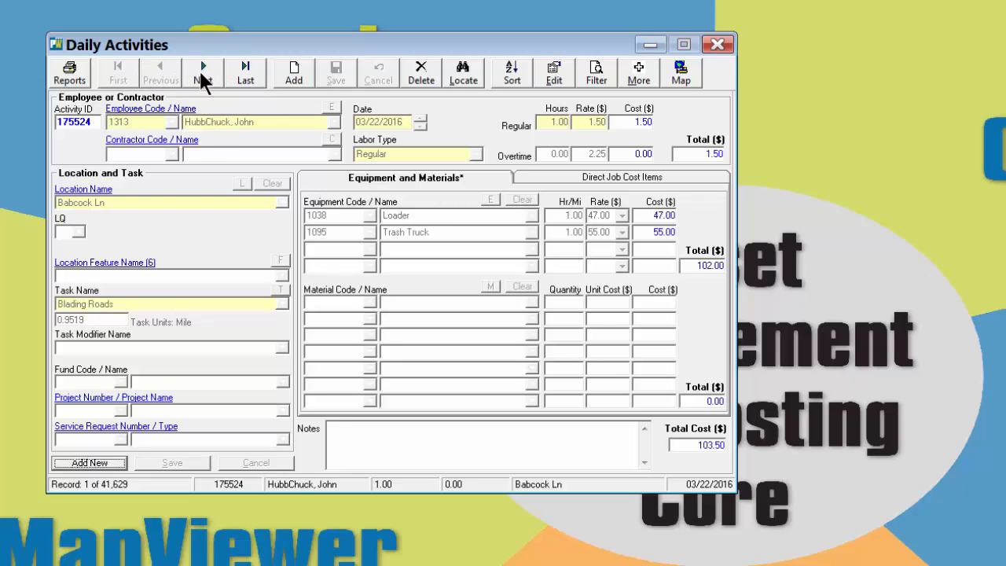
left_click(203, 77)
left_click(203, 77)
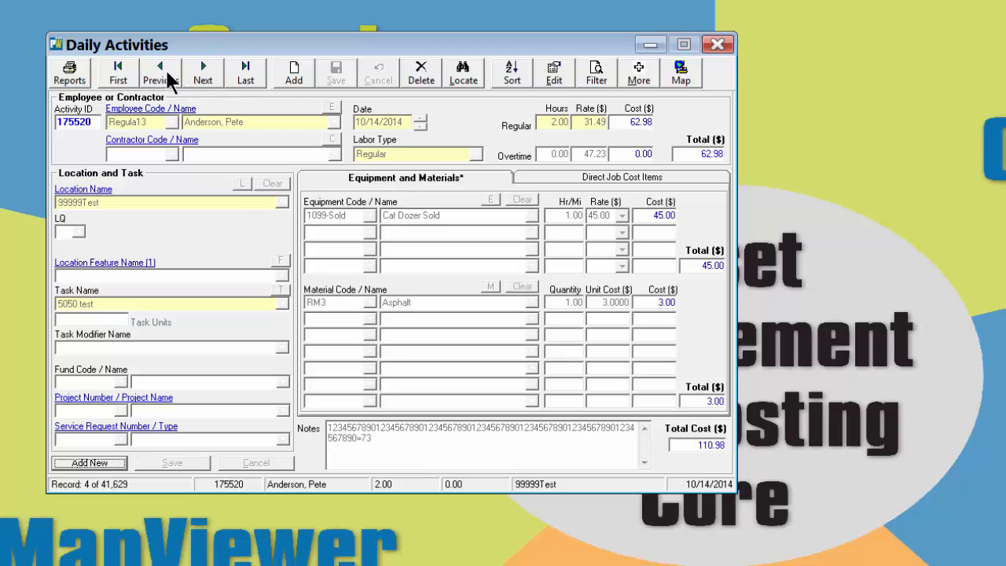
left_click(296, 73)
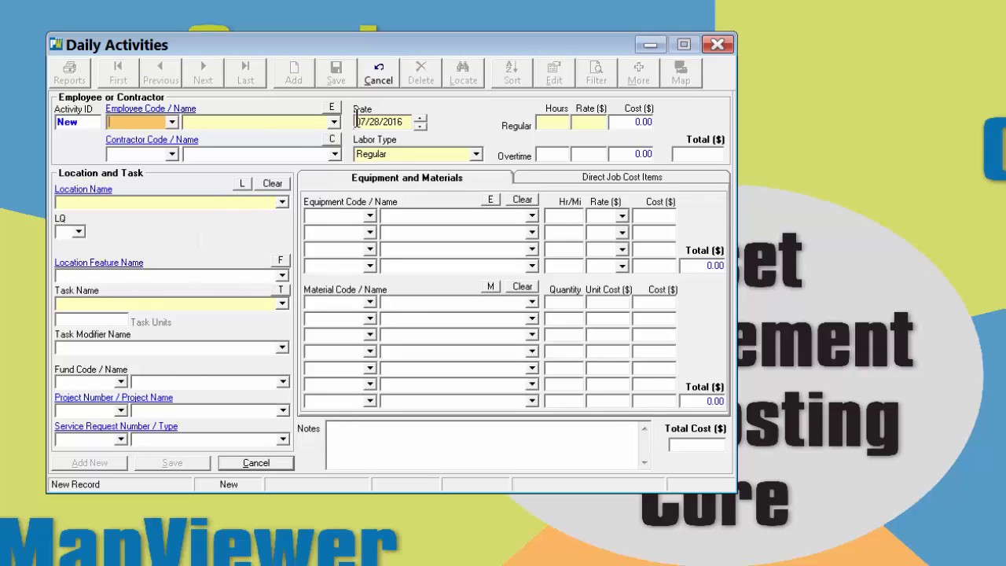
Discard the unsaved new record, returning to activity 175520, record 4 of 41,629.
left_click(377, 69)
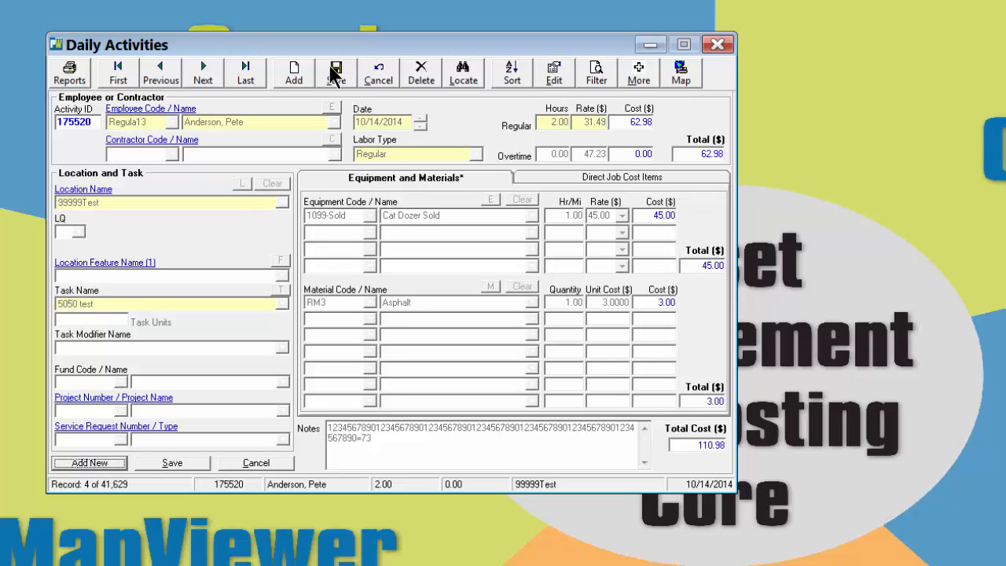
left_click(464, 79)
Locate activity ID 131694, the Dust Control task at Babcock Ln.
left_click(463, 75)
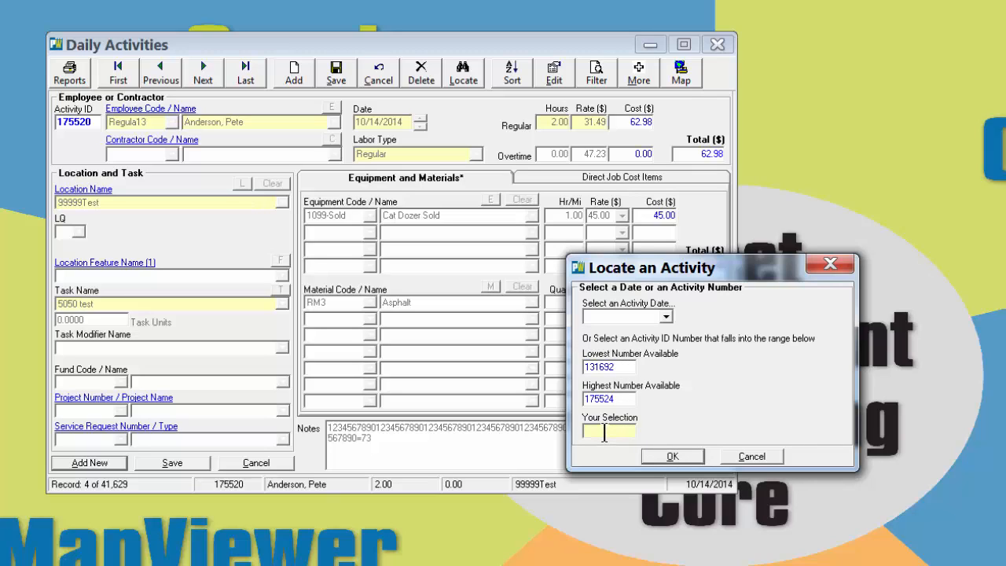
type("131694")
left_click(673, 456)
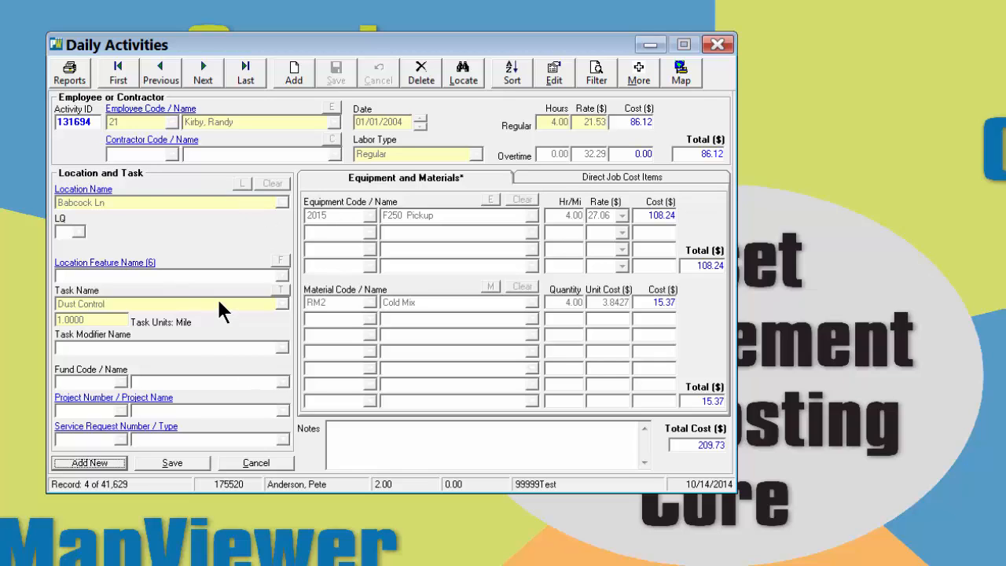
Sort by Activity ID then Employee Name descending, try Edit/Cancel, and list all 42,550 records.
left_click(511, 74)
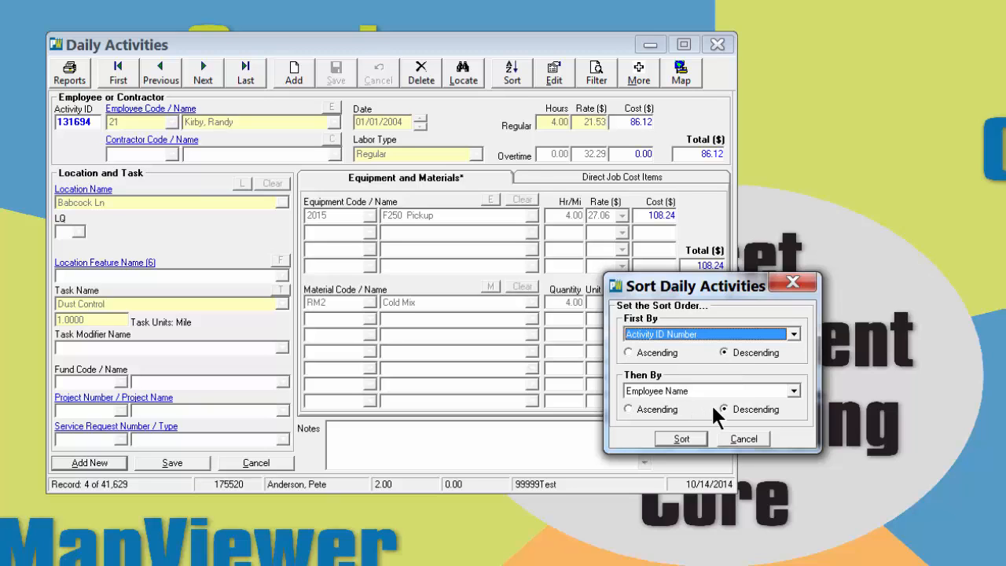
left_click(794, 282)
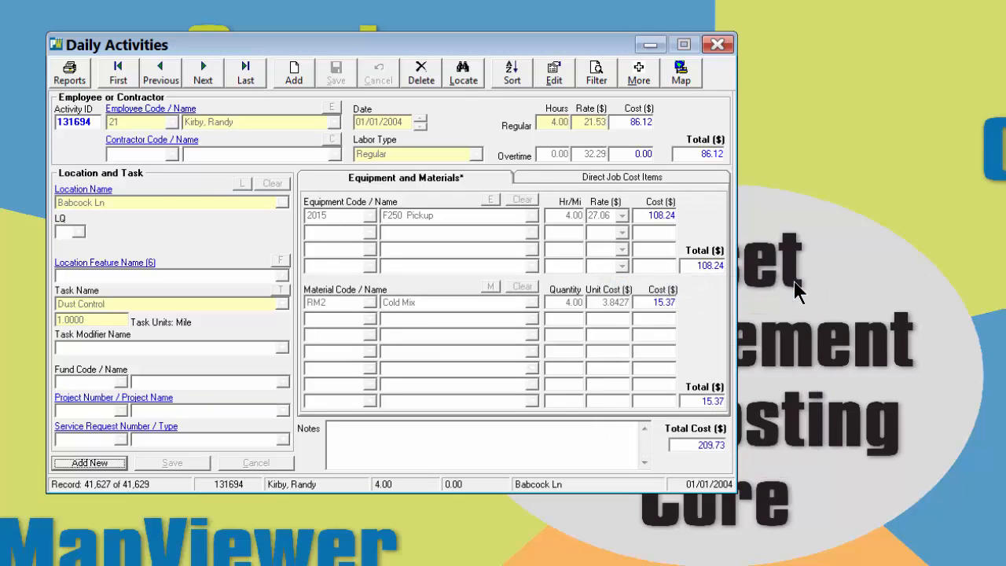
left_click(550, 69)
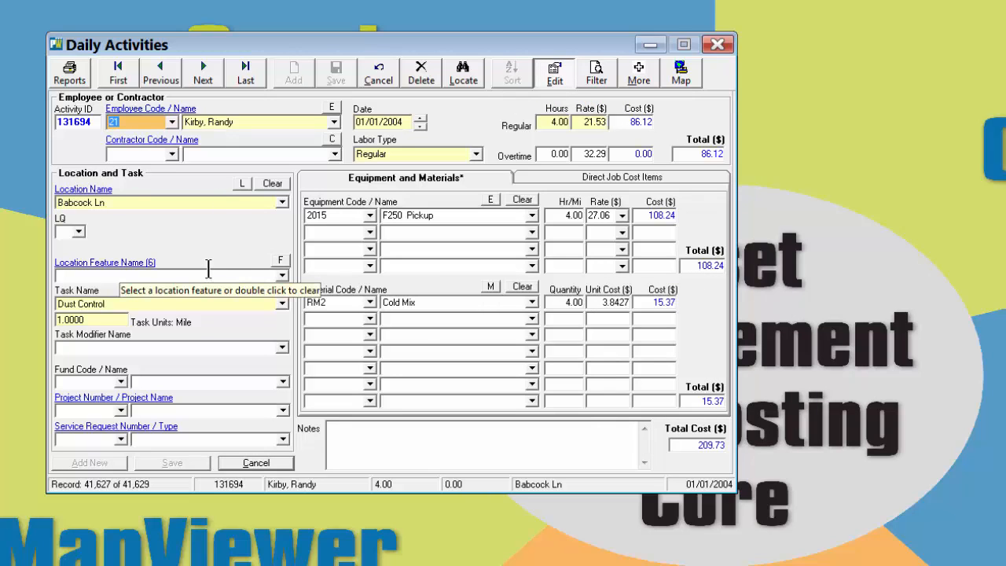
left_click(377, 69)
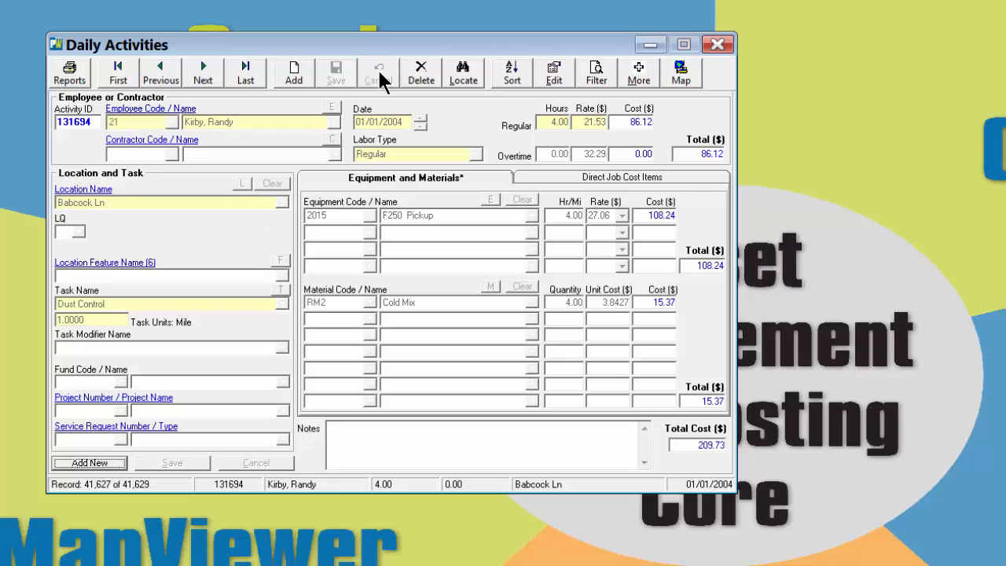
left_click(598, 73)
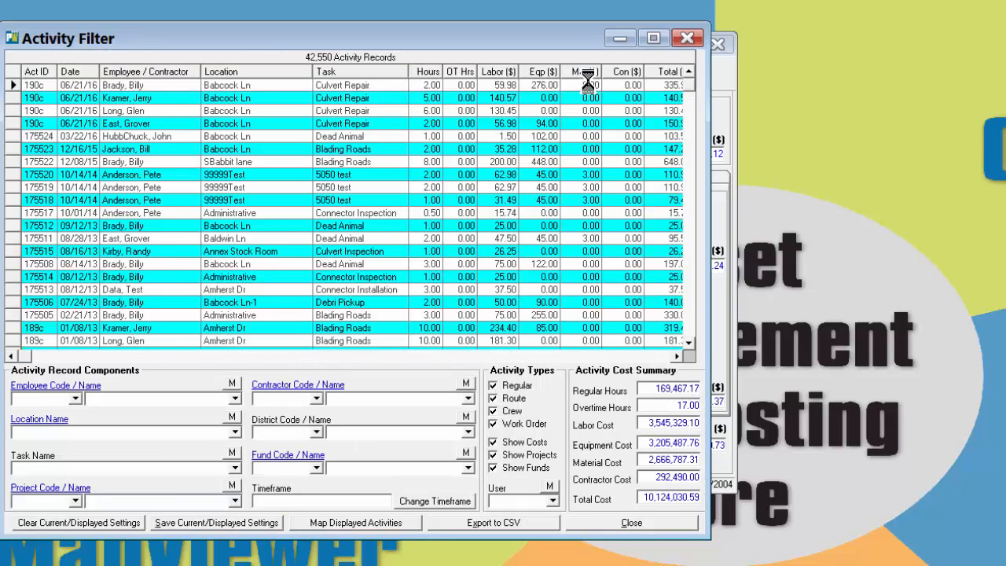
Limit the filter timeframe to the last 700 days.
left_click(425, 504)
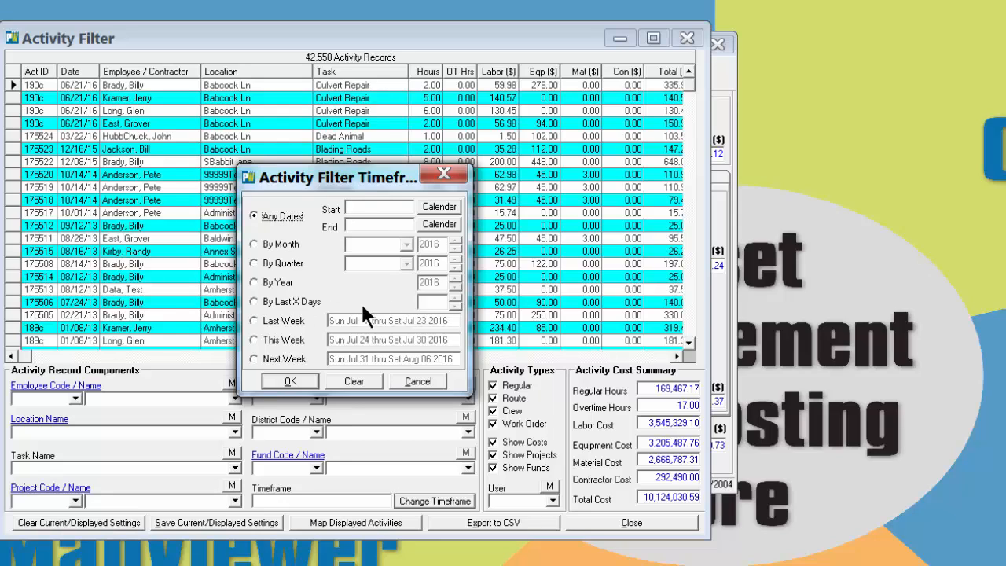
left_click(256, 302)
left_click(434, 302)
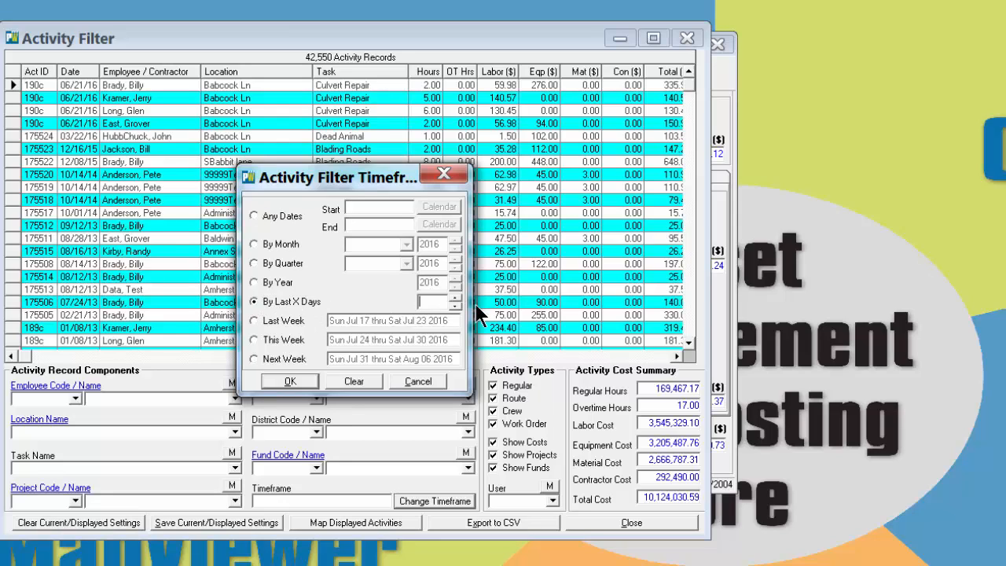
type("700")
left_click(288, 376)
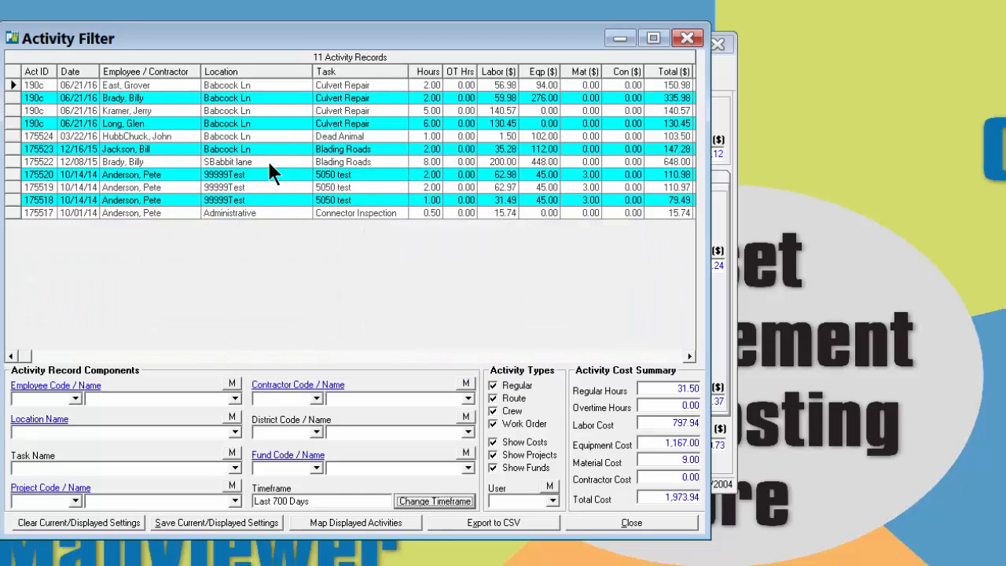
Reset the timeframe to Any Dates and close the Activity Filter window.
left_click(330, 500)
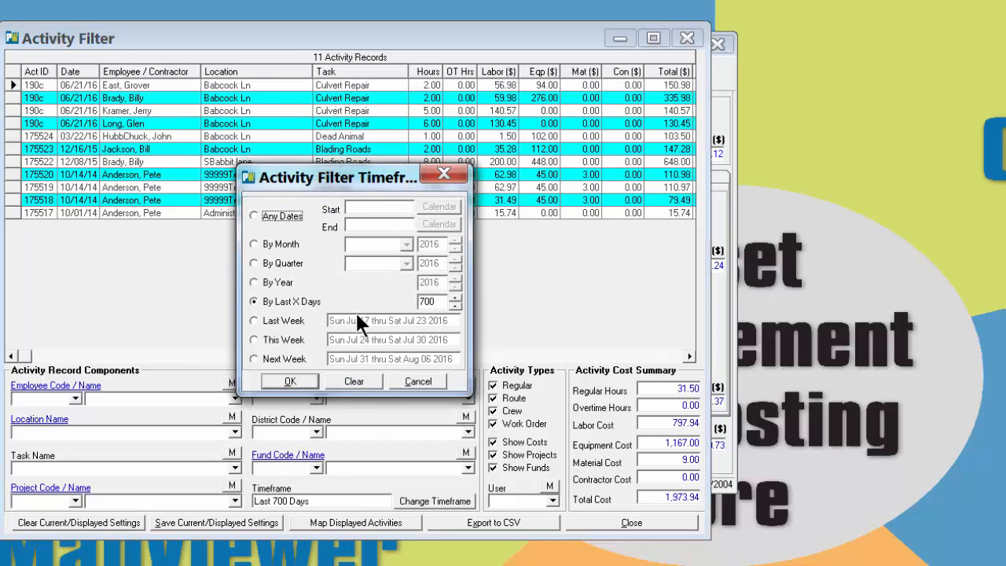
left_click(264, 212)
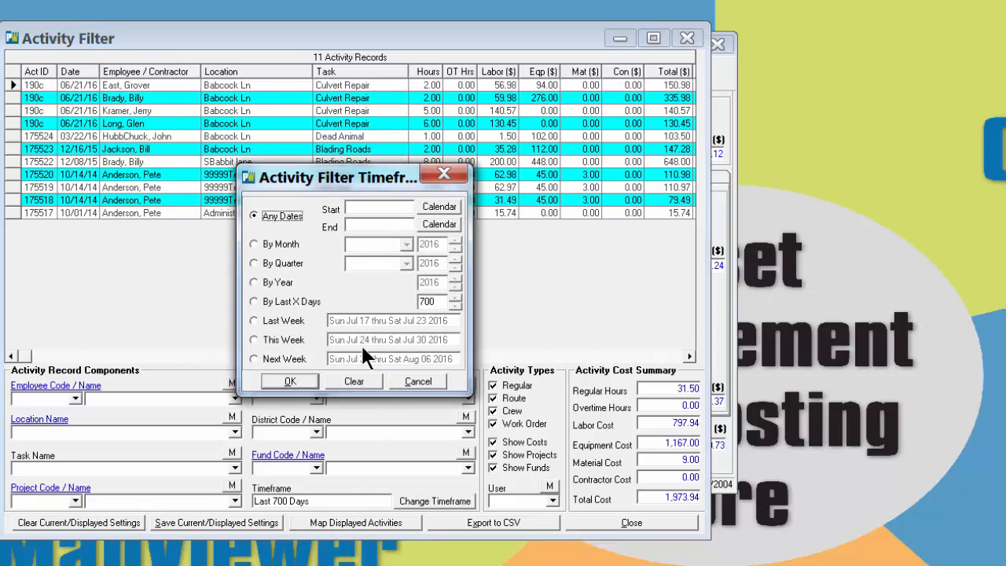
left_click(292, 380)
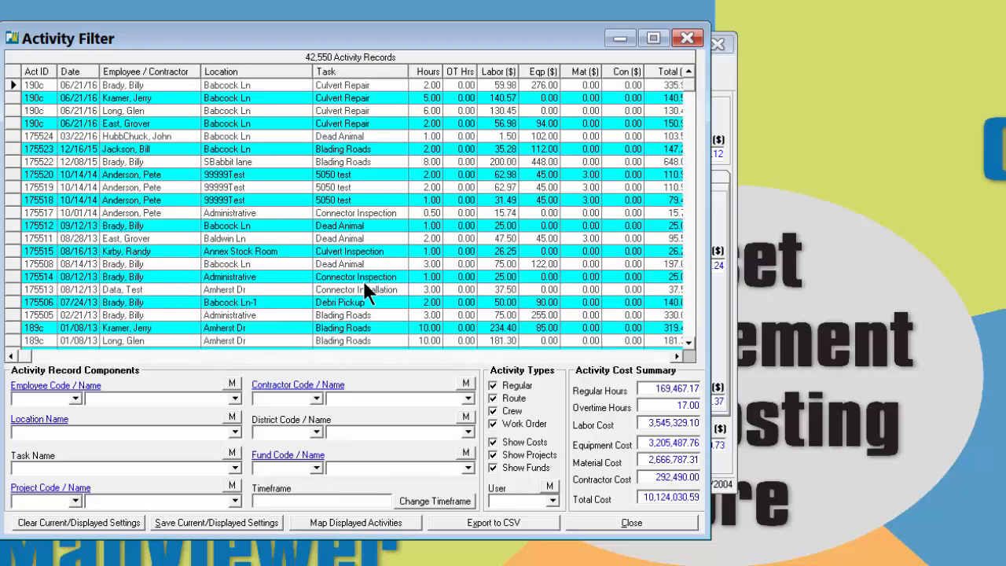
left_click(692, 34)
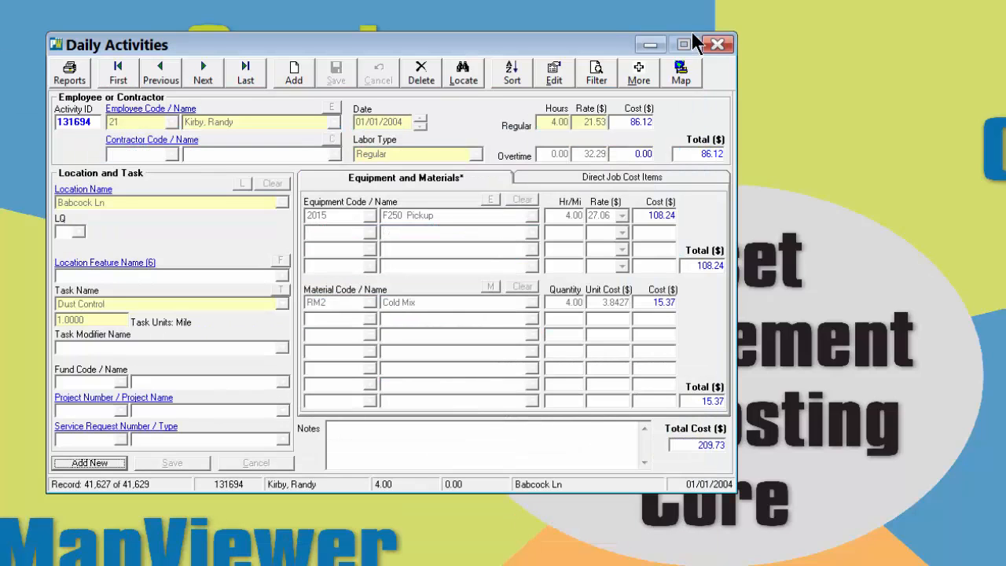
Open the activity's Documents and Notes and start a new document dated 07/29/2016.
left_click(637, 77)
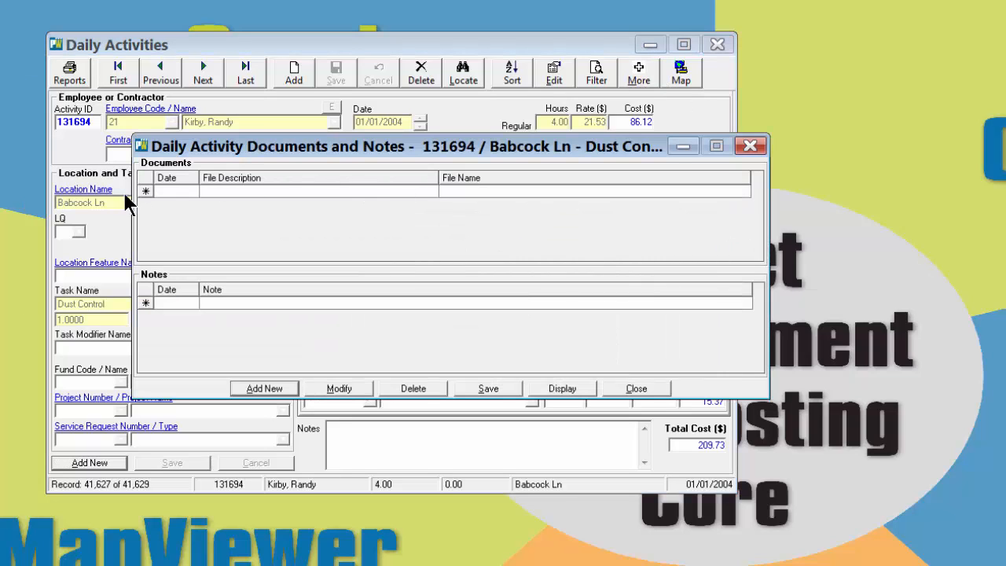
left_click(222, 193)
left_click(254, 388)
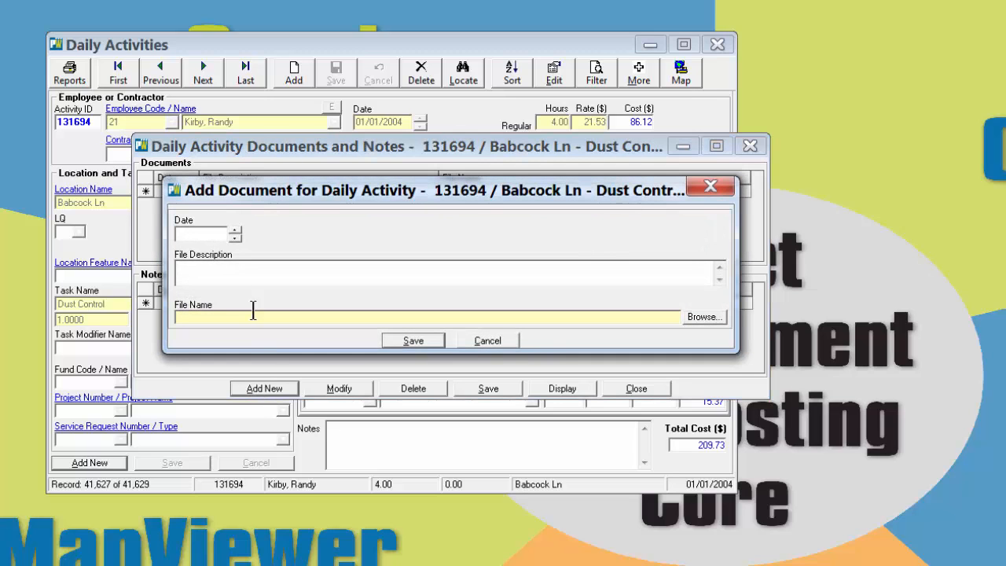
left_click(235, 229)
left_click(217, 269)
Abandon the attachment, close Documents and Notes, and close the Daily Activities form.
left_click(710, 315)
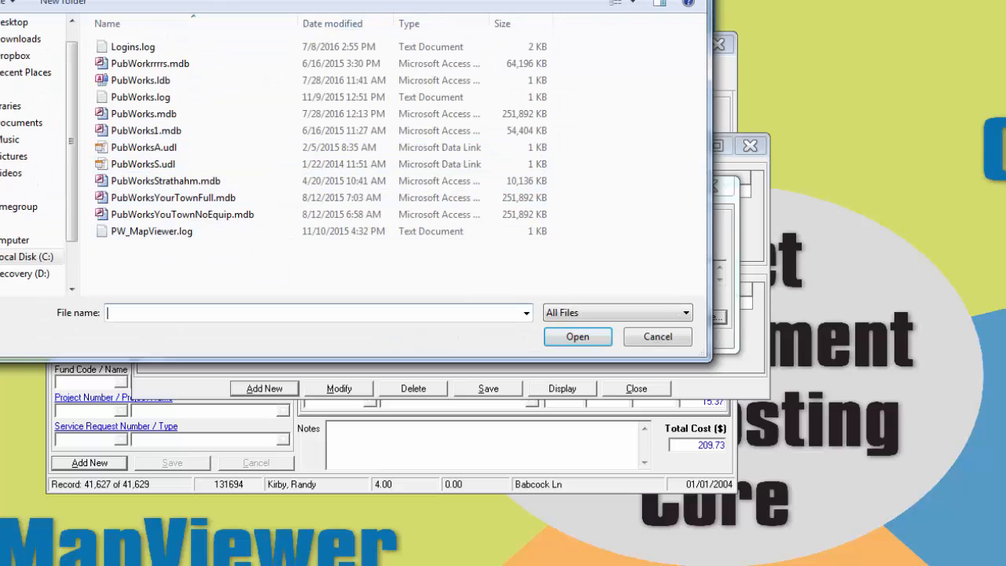
key("Escape")
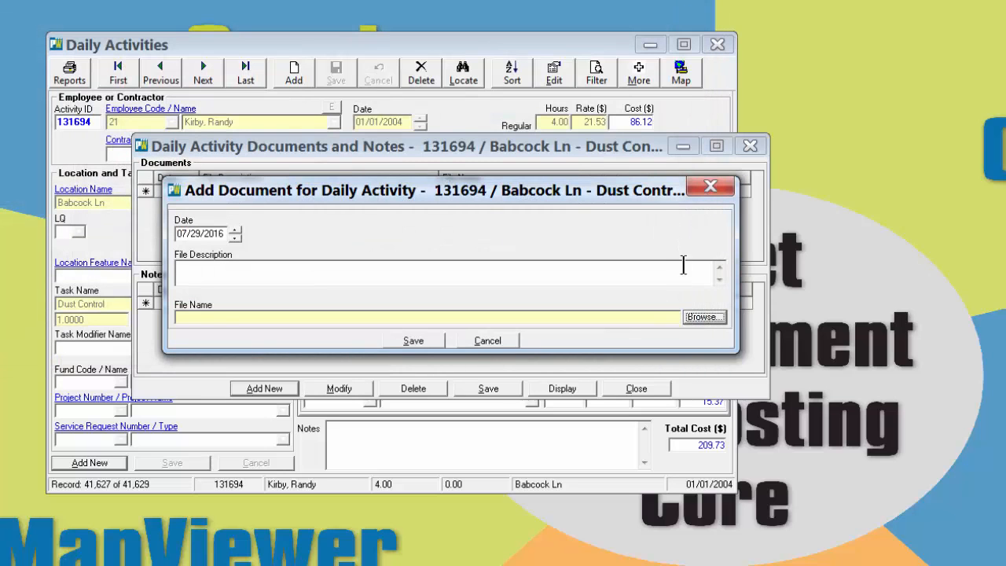
left_click(708, 182)
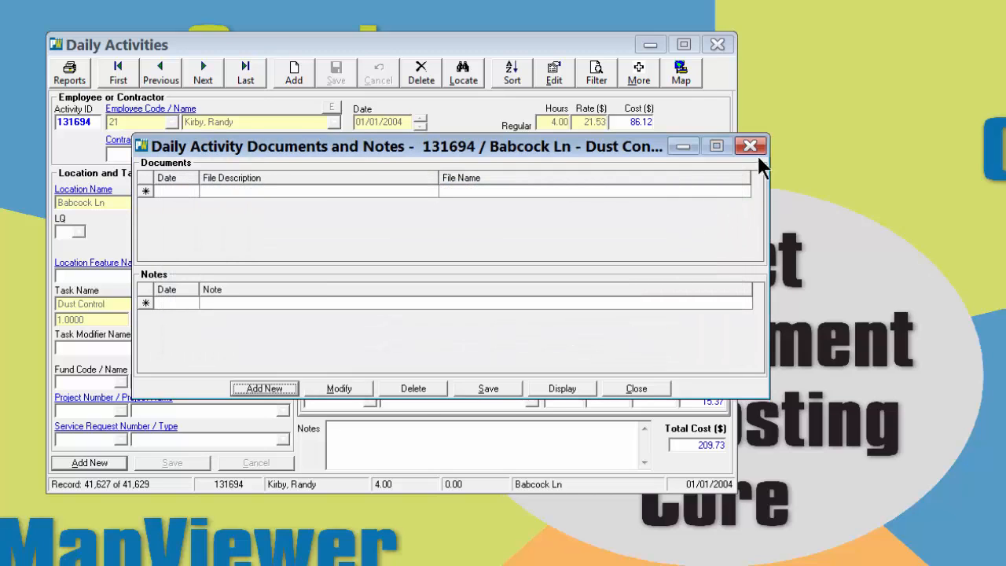
left_click(750, 148)
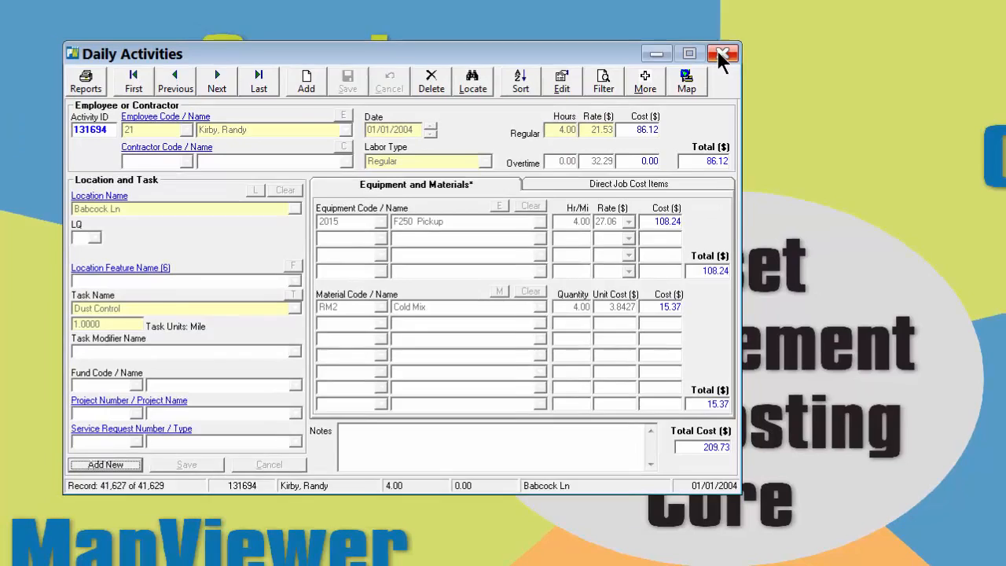
left_click(717, 44)
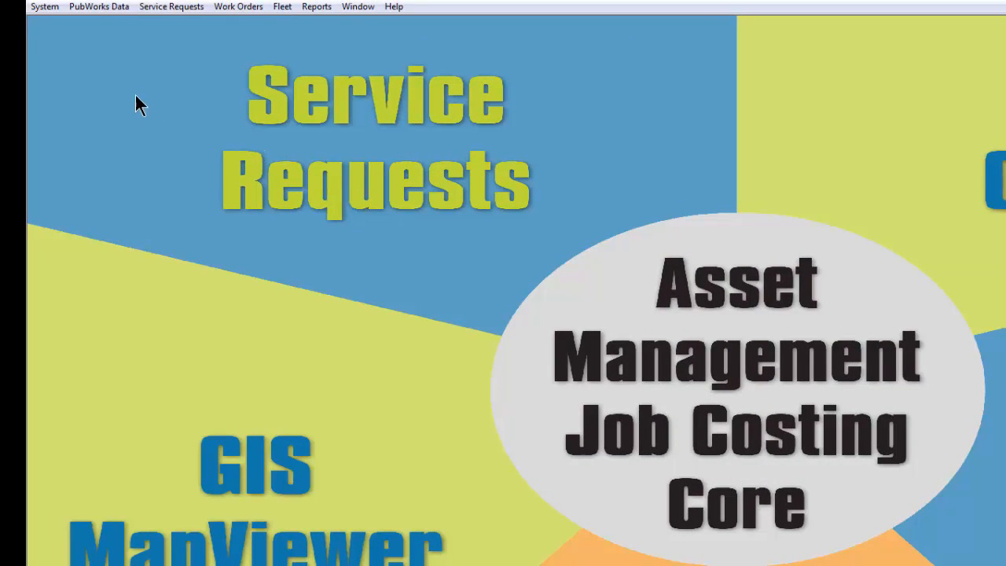
Reopen Daily Activities from the Data menu, showing record 1 of 41,629.
left_click(93, 9)
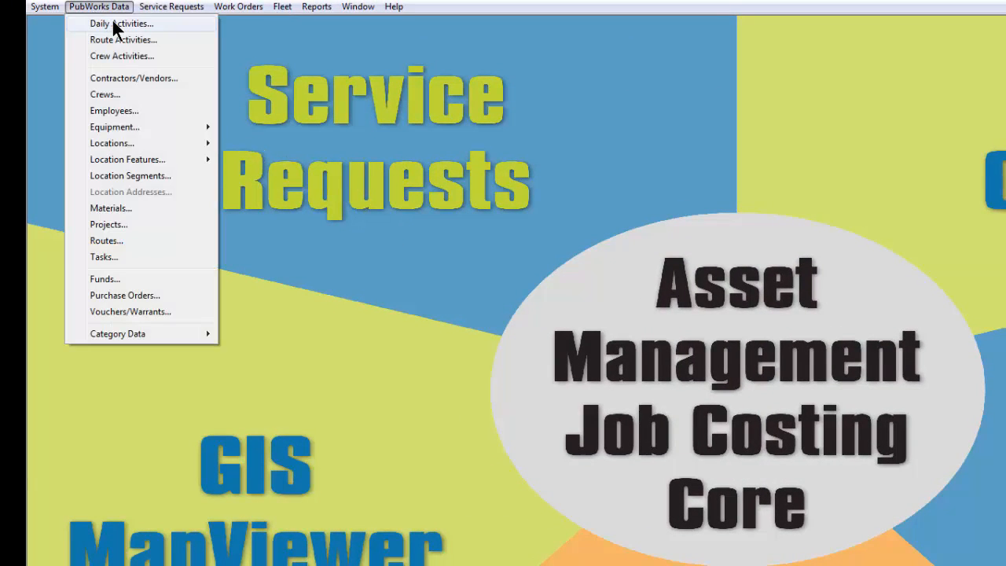
left_click(115, 25)
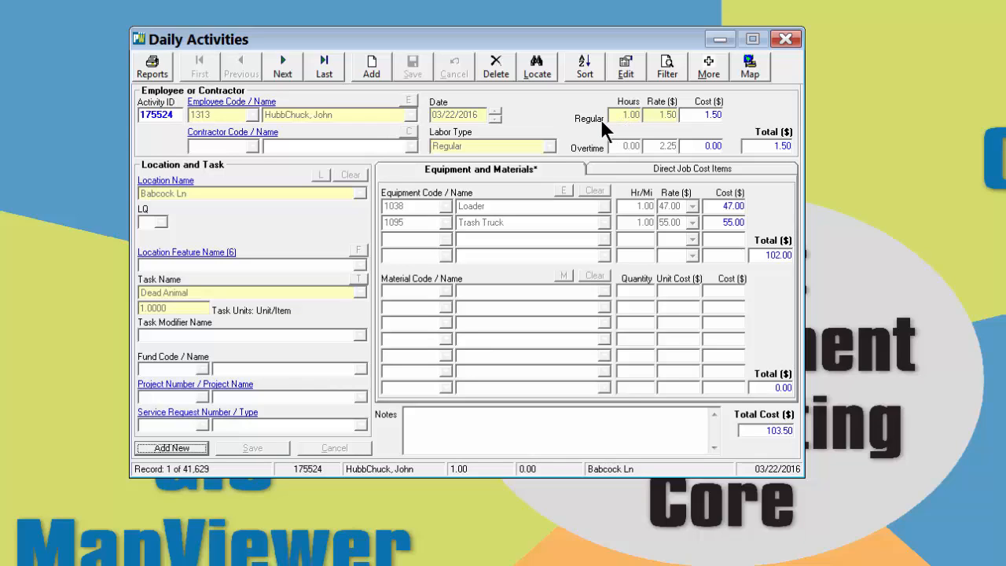
Add a new activity record with the chosen employee and 1 regular hour.
left_click(372, 67)
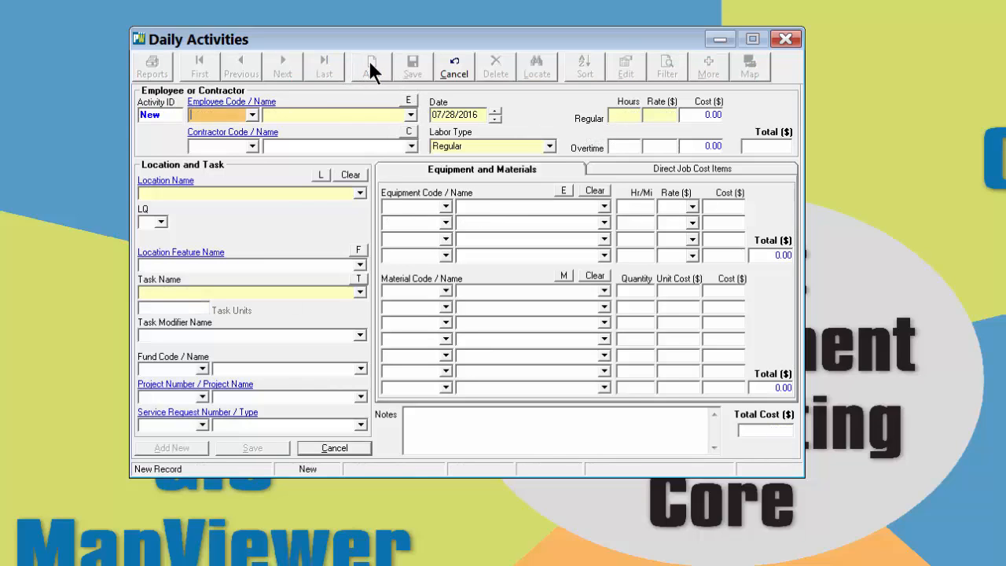
left_click(410, 114)
left_click(302, 156)
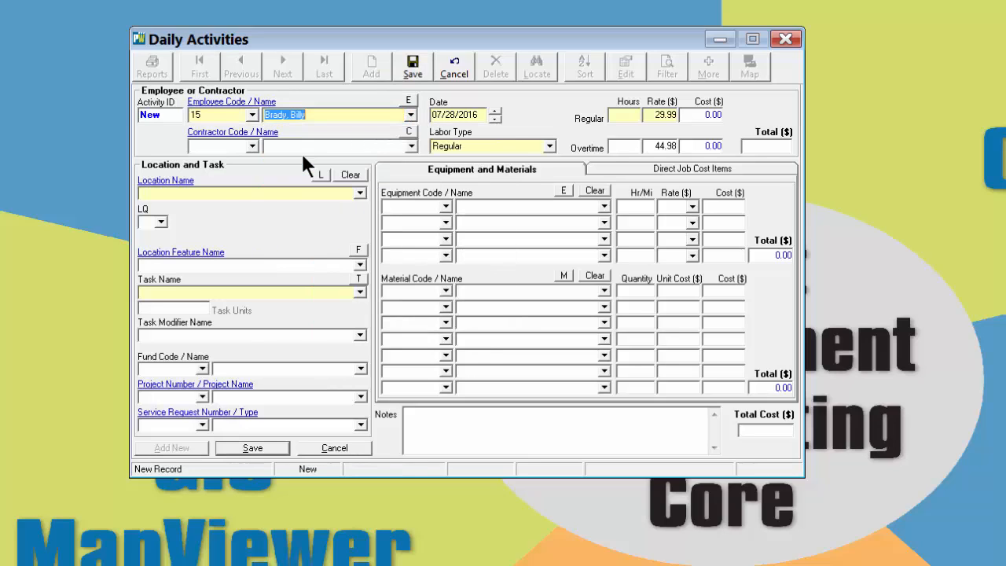
left_click(625, 116)
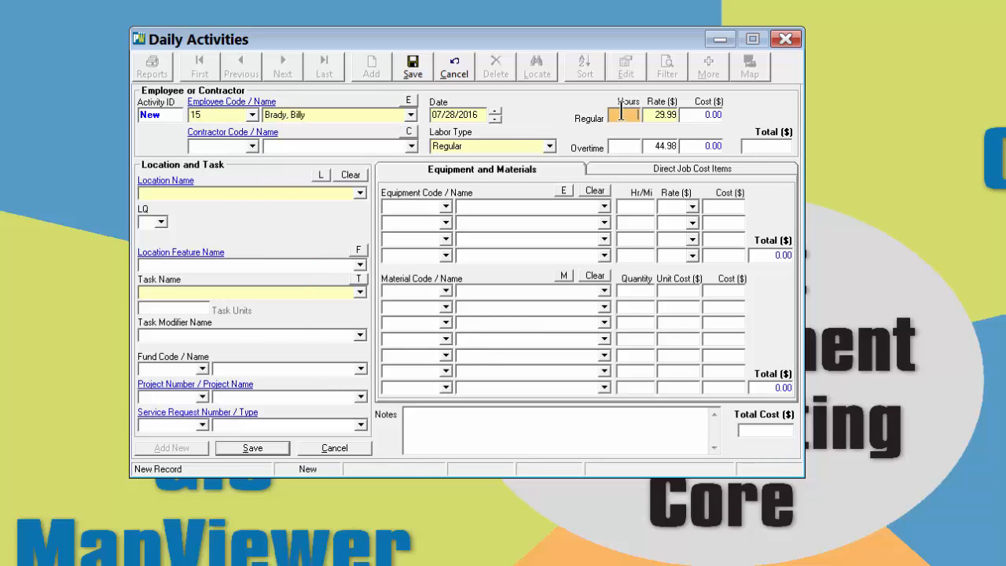
type("1")
left_click(359, 194)
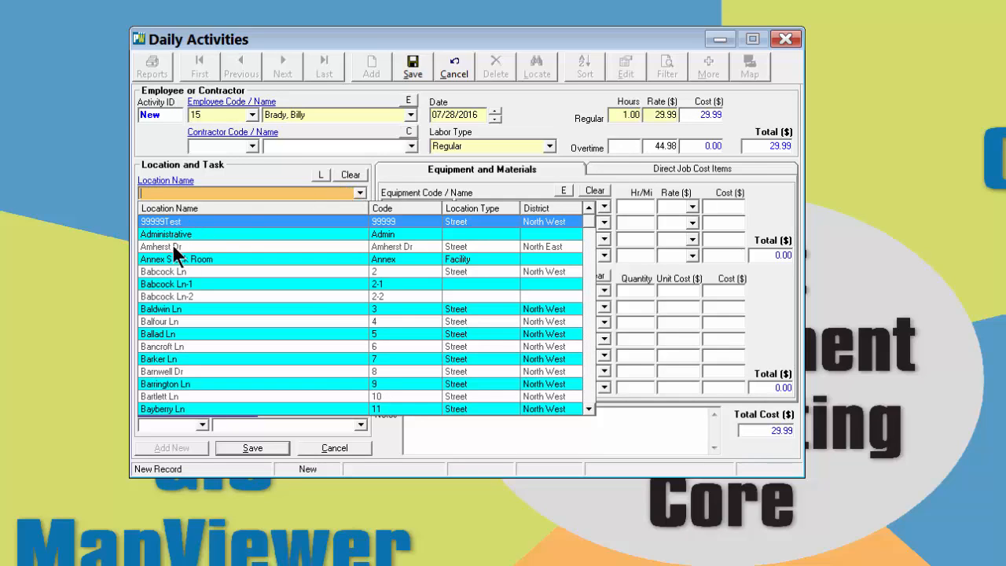
left_click(174, 271)
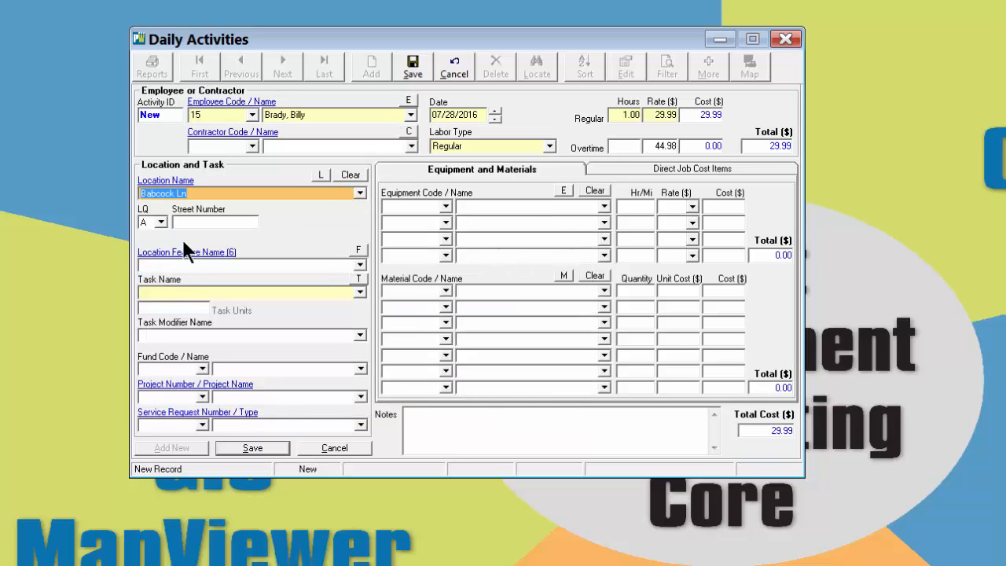
left_click(191, 224)
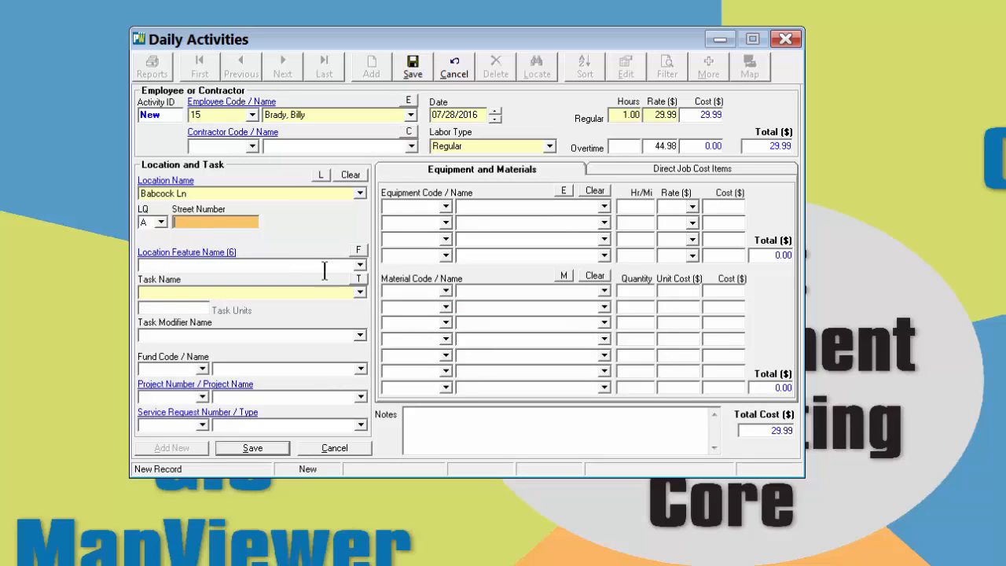
type("267")
left_click(160, 222)
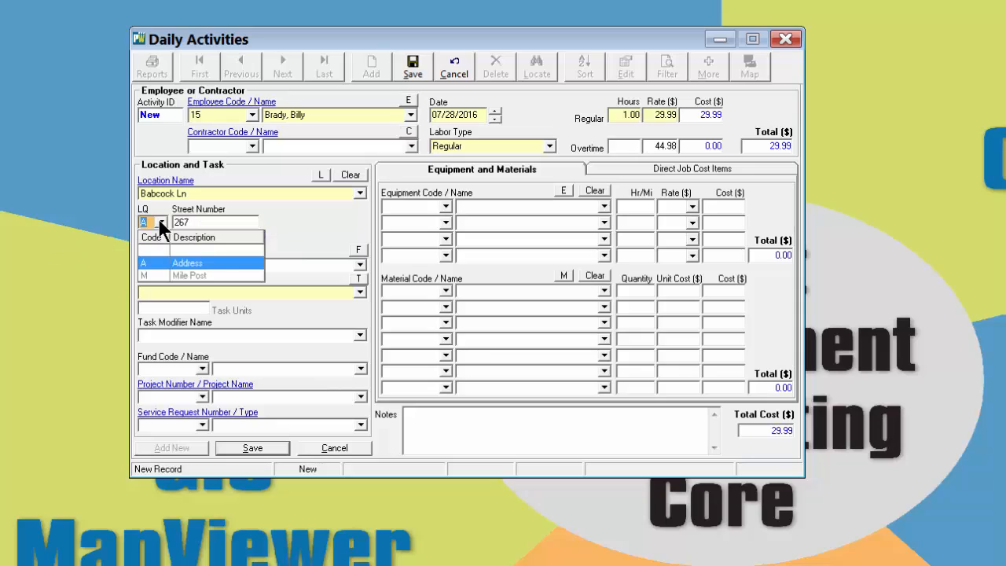
left_click(158, 218)
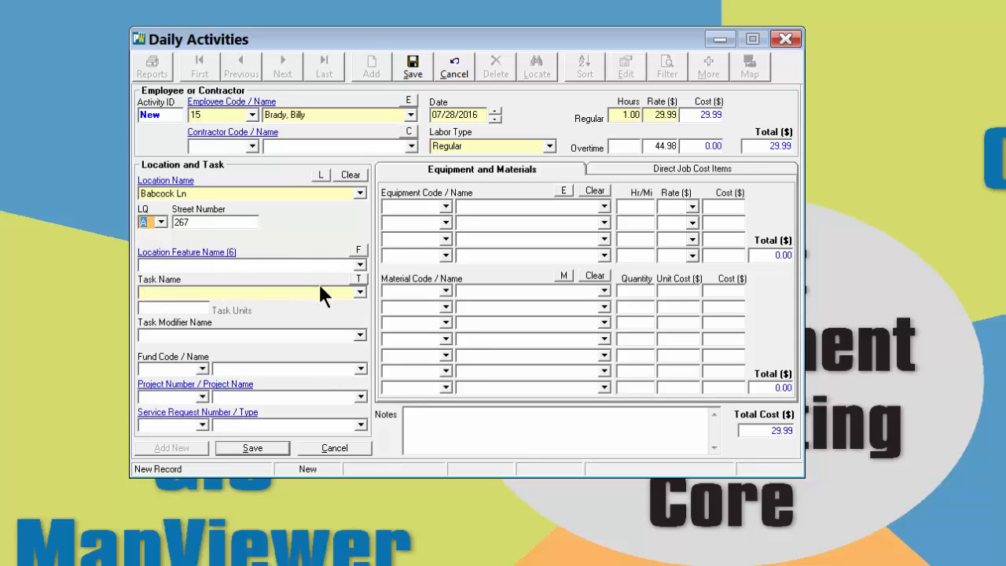
Set the task to Blading Roads at 0.9519 miles.
left_click(359, 293)
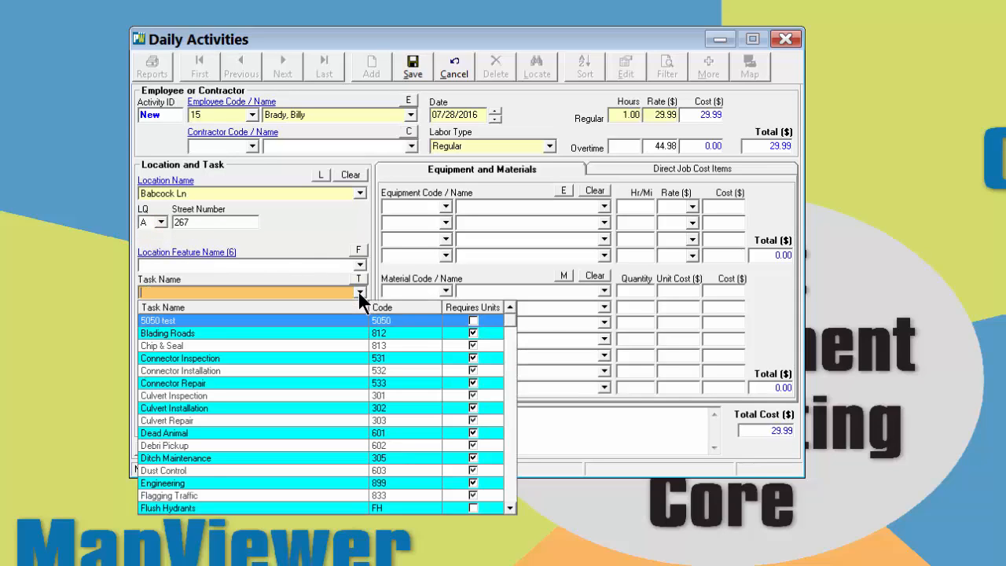
left_click(169, 333)
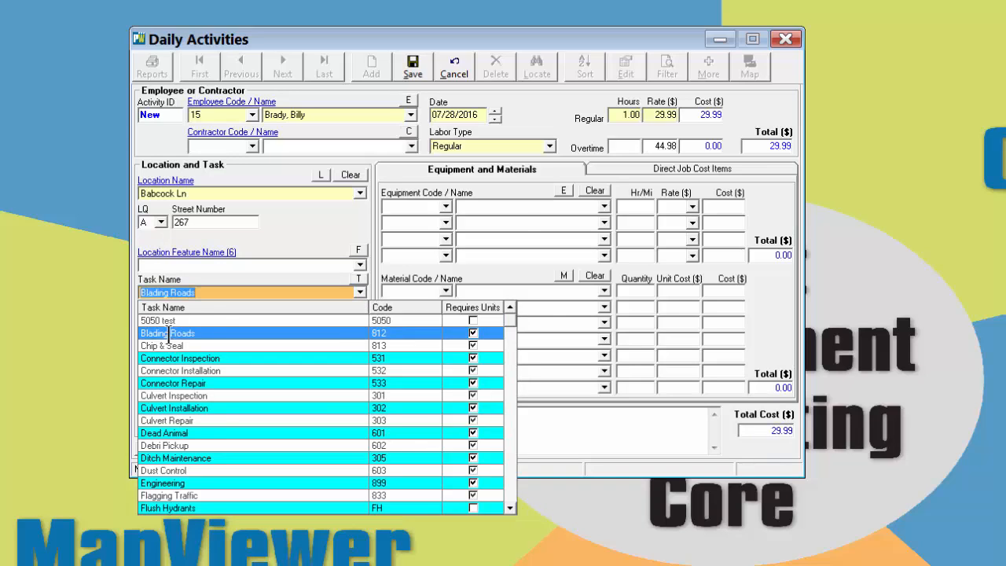
left_click(168, 333)
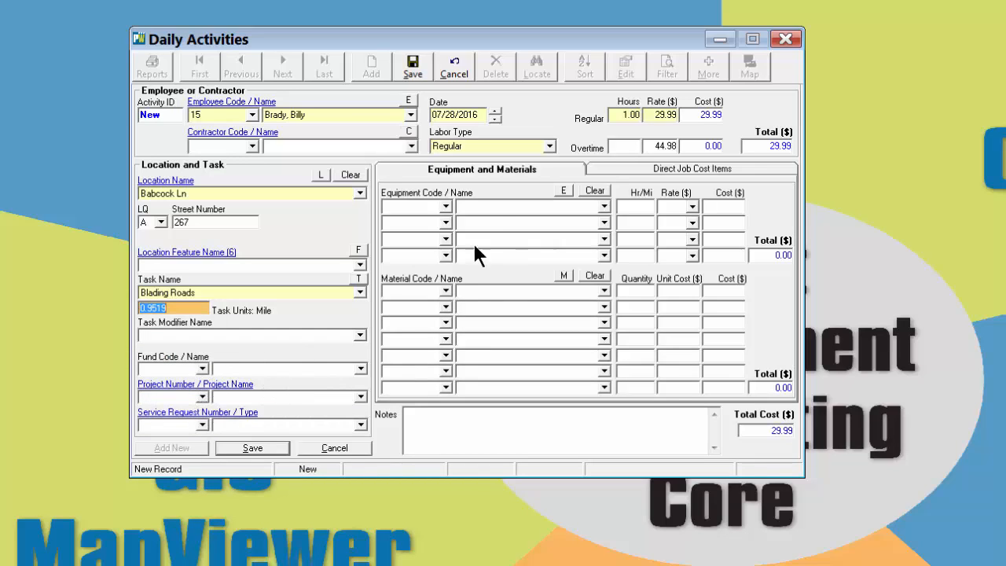
Add equipment 1014 Motorgrader at rate 56.00.
left_click(445, 208)
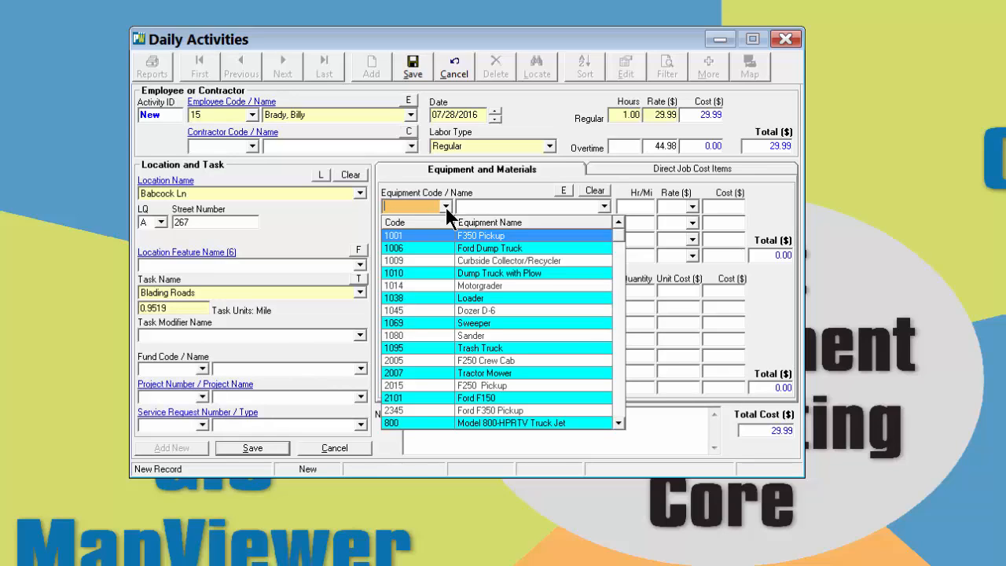
left_click(510, 286)
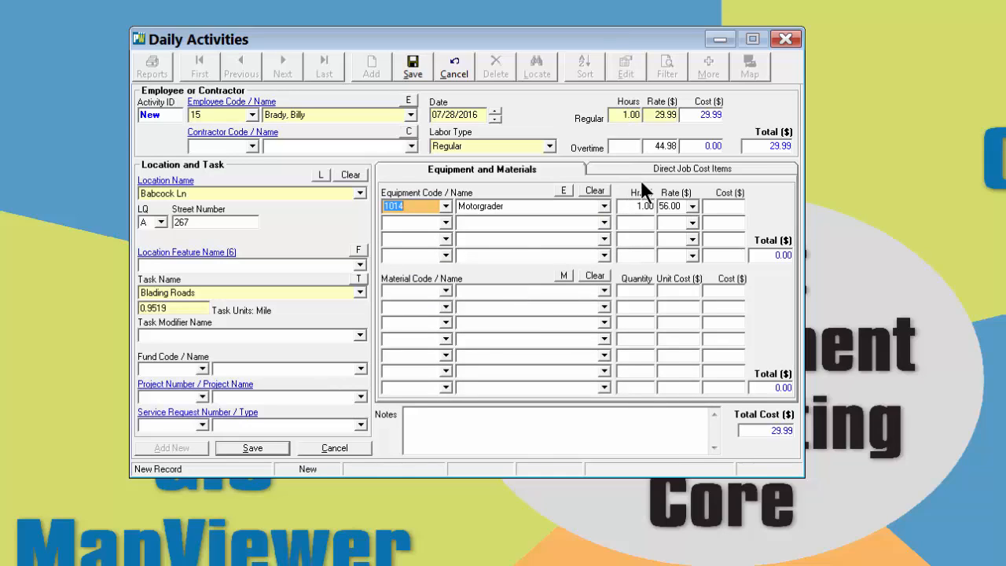
left_click(446, 291)
Choose G3.4 Gravel 3/4 Inch Chips as the activity's material.
scroll(465, 380, "down", 4)
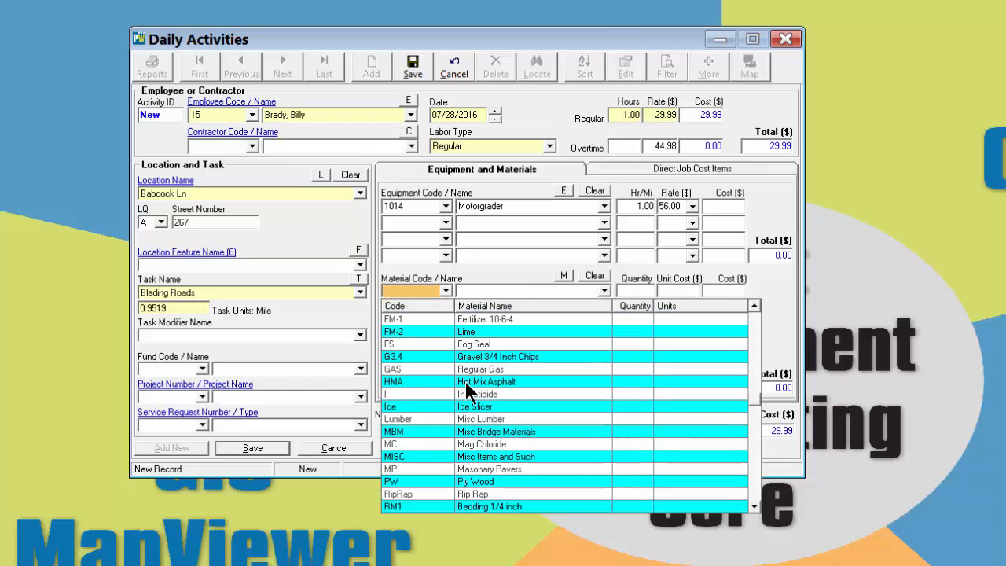
scroll(503, 421, "up", 1)
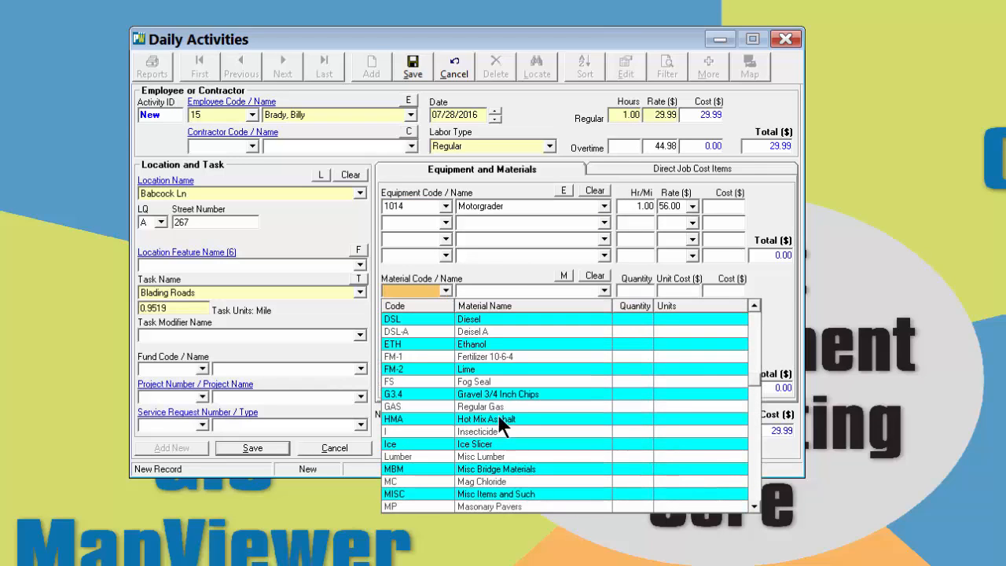
left_click(481, 392)
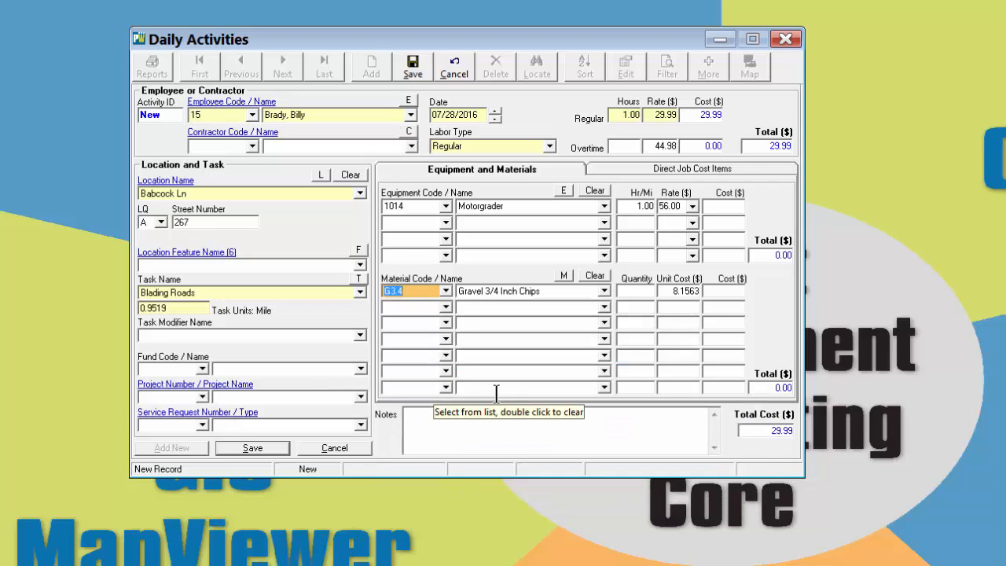
left_click(636, 291)
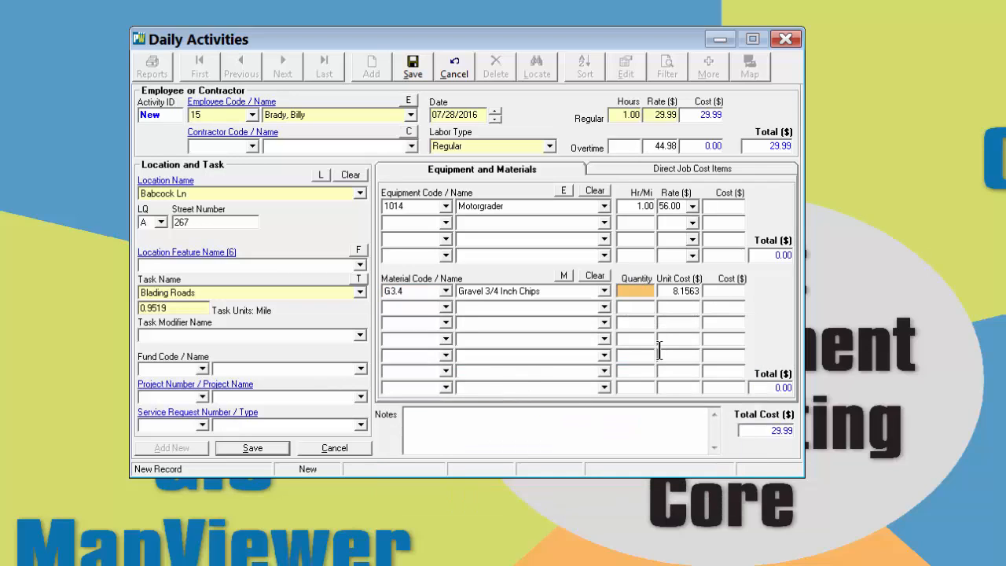
Enter material quantity 1.00, bringing total cost to 38.15, and save the record.
type("1")
key("Return")
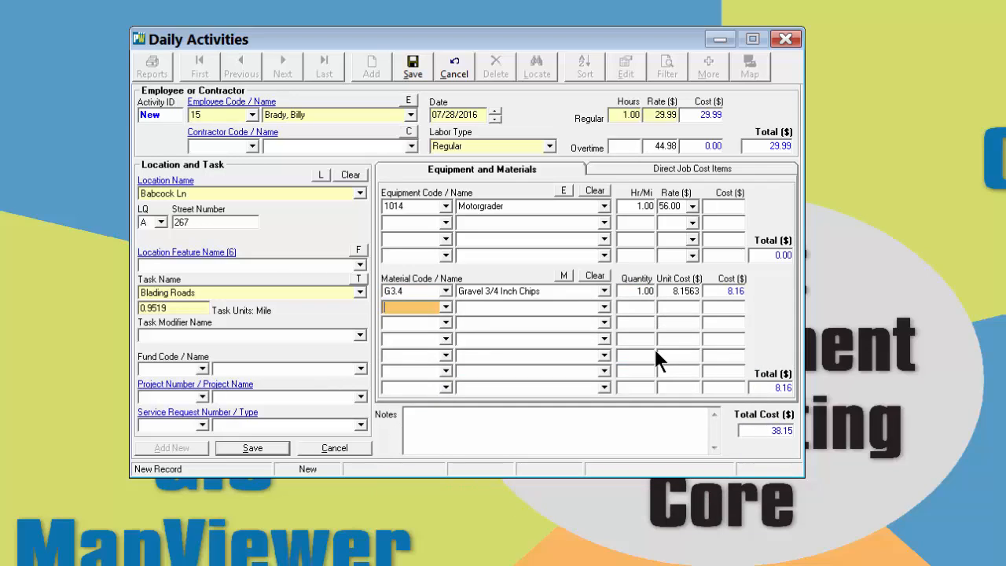
left_click_drag(763, 147, 790, 143)
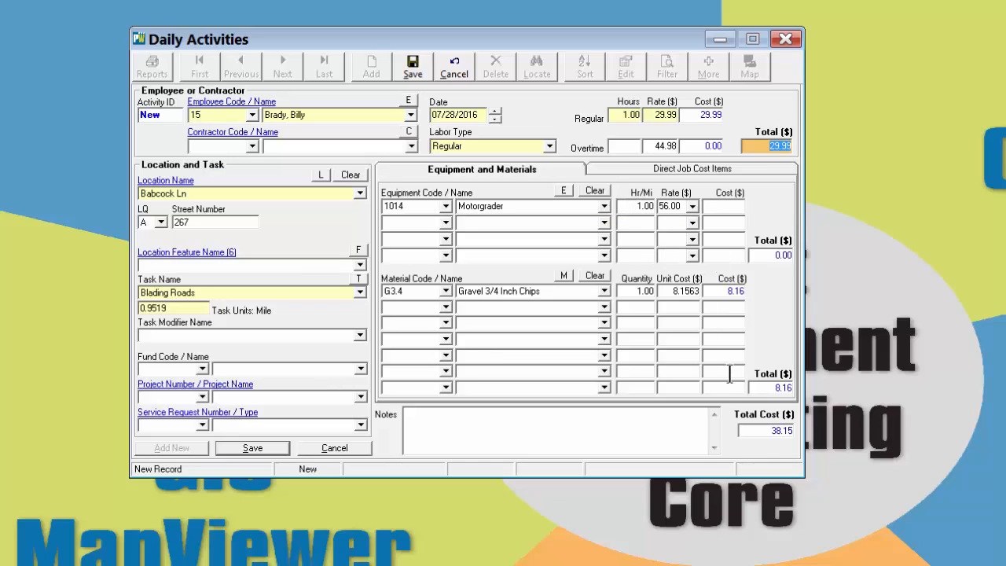
left_click(413, 65)
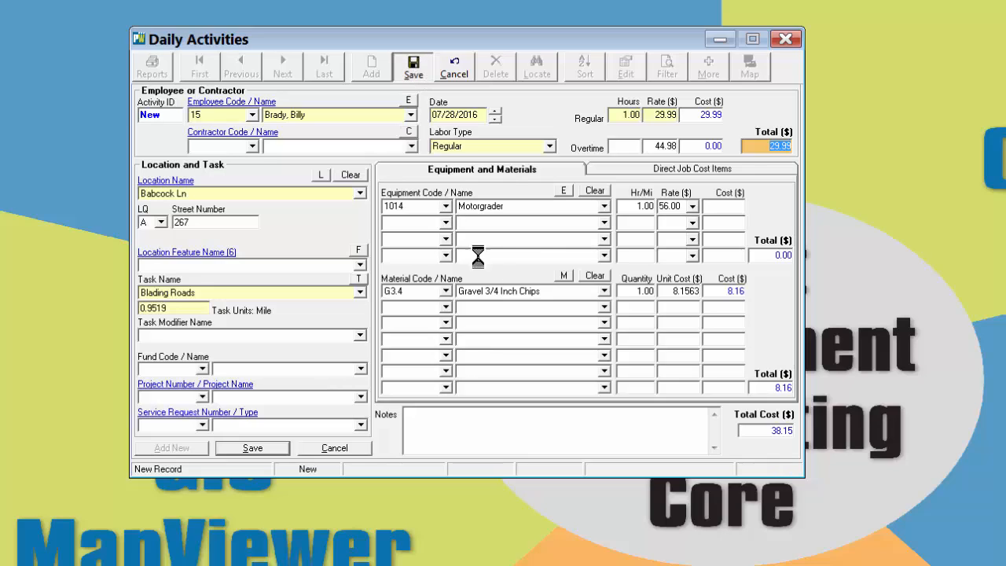